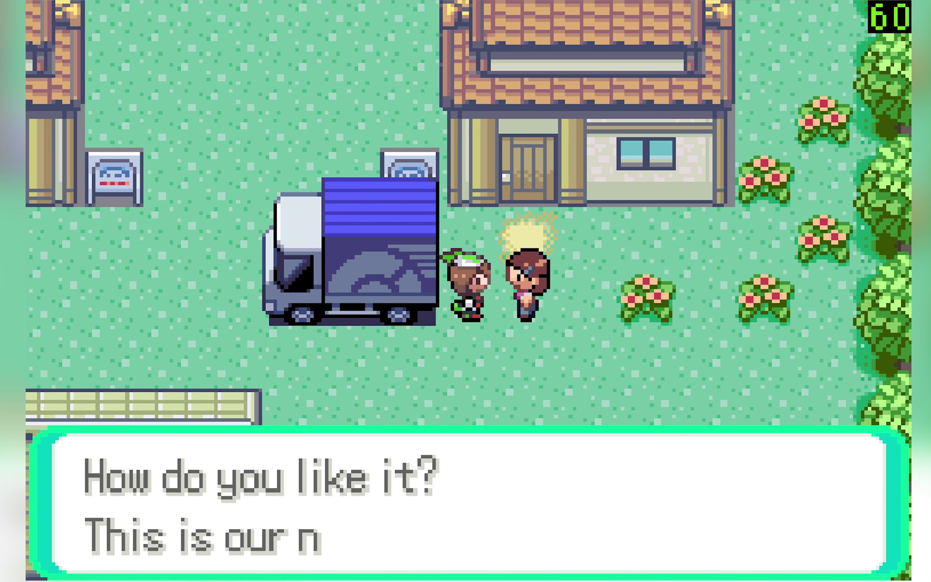
# Step: Advance the moving-truck dialogue to Mom describing the quaint, easy-to-live-in town
pyautogui.press('x')
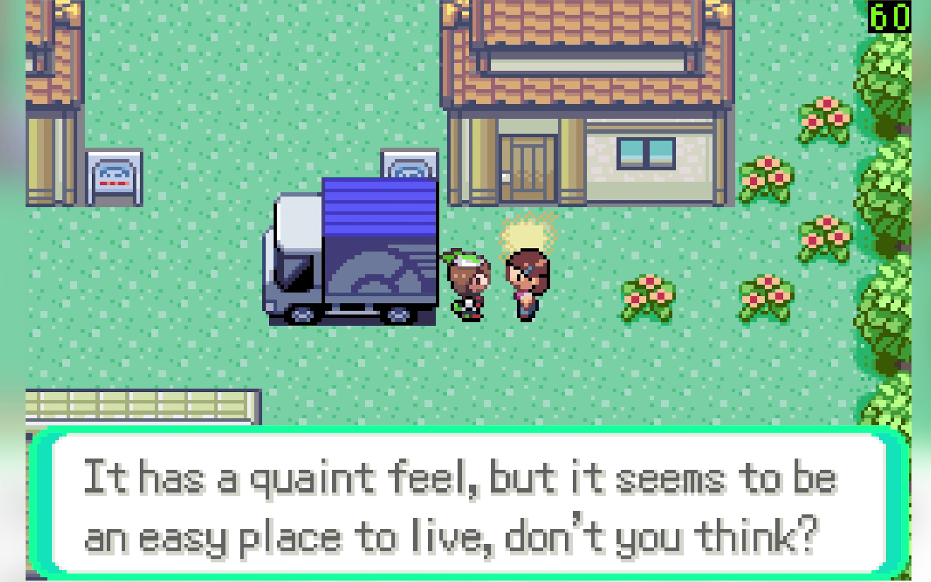
pyautogui.press('x')
pyautogui.press('x')
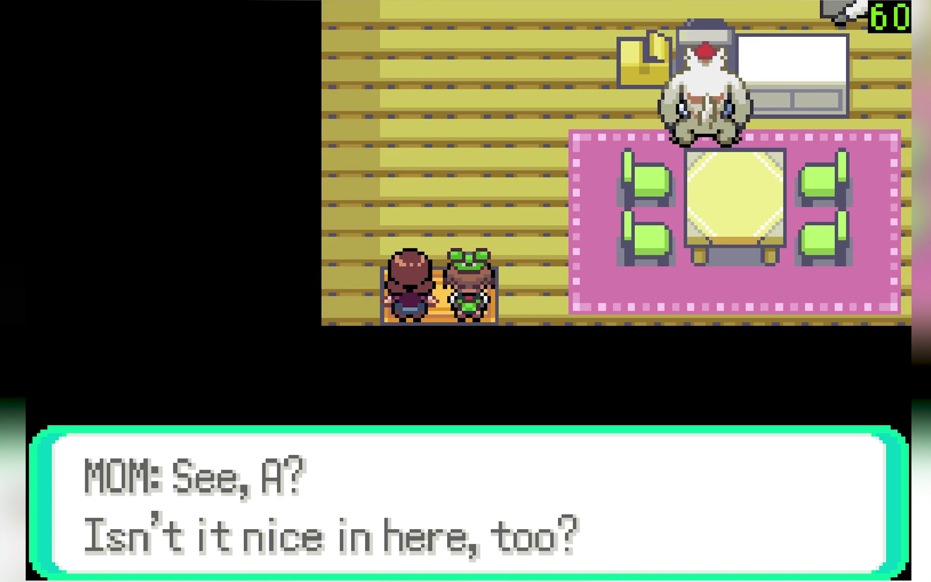
# Step: Download Boycott Advance 0.4.0 for Mac OS X from the Emuparadise page
pyautogui.press('x')
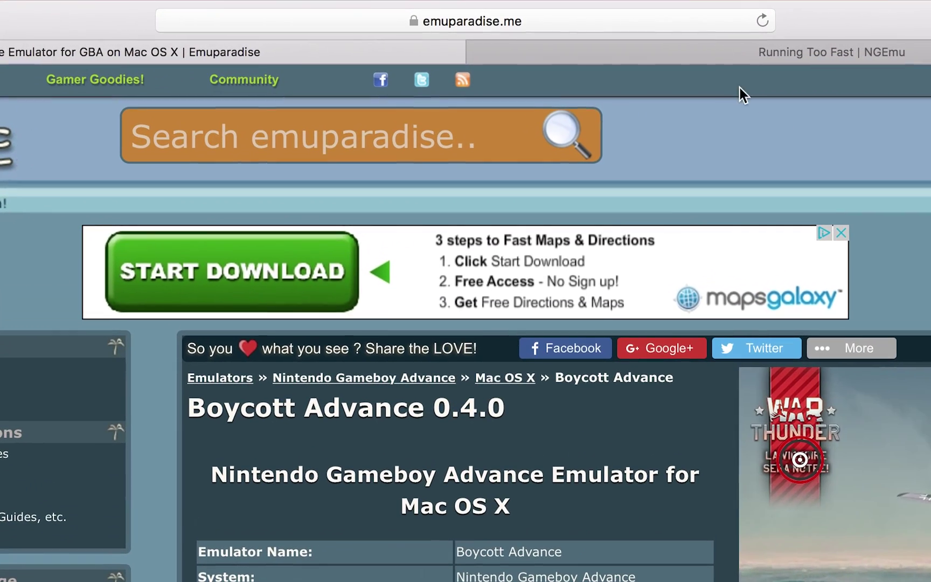
pyautogui.click(642, 23)
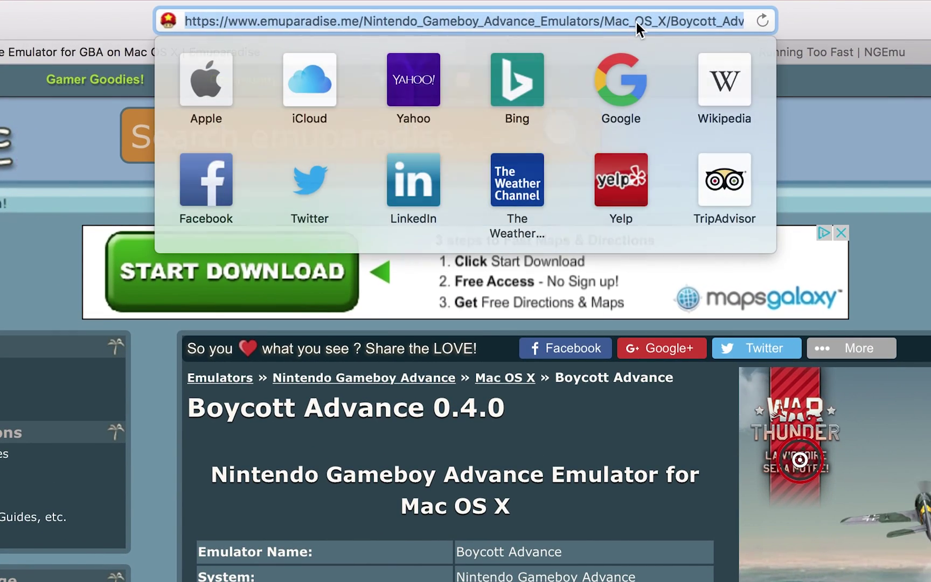
pyautogui.click(878, 169)
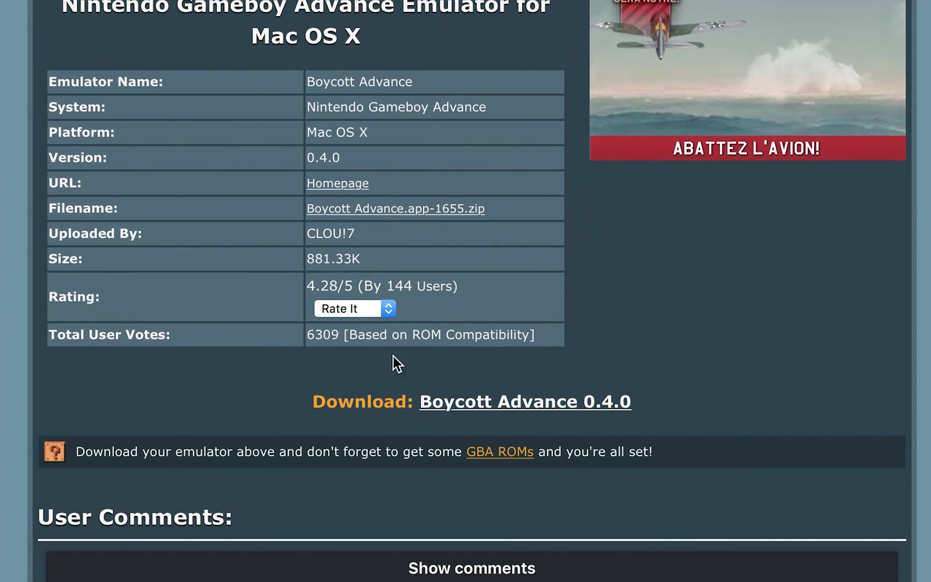
pyautogui.click(458, 412)
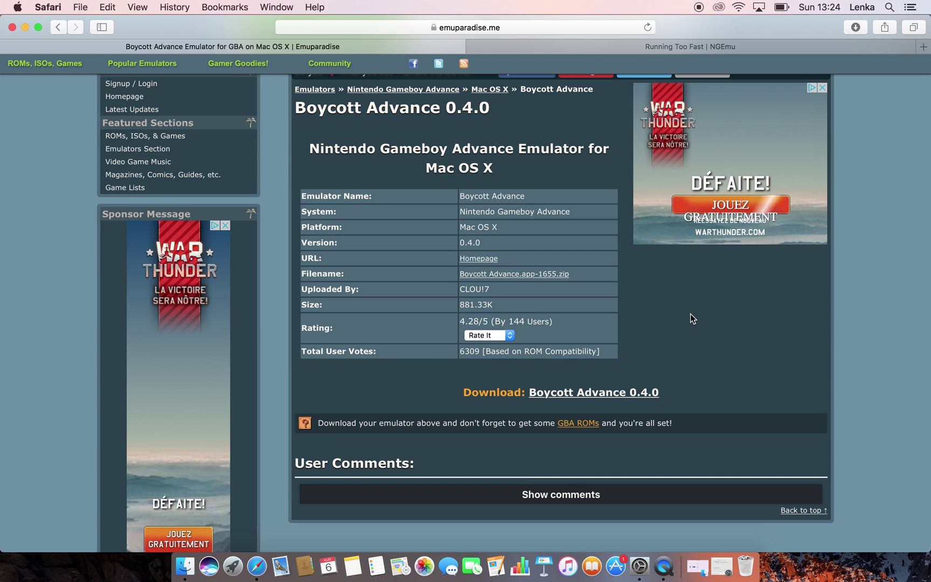
# Step: Check Safari's Downloads list for Boycott Advance 0.4.0, then close it
pyautogui.click(855, 27)
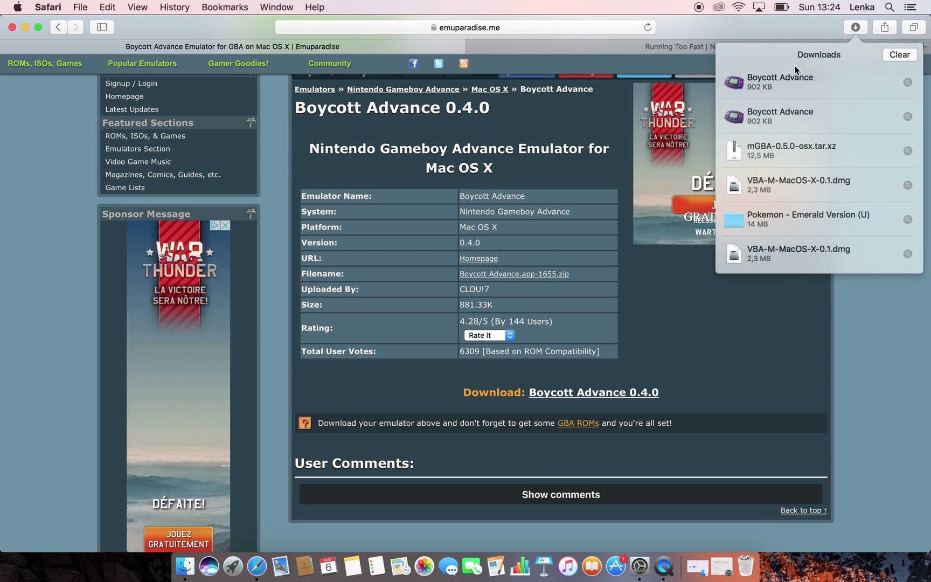
pyautogui.click(759, 354)
pyautogui.moveTo(42, 61)
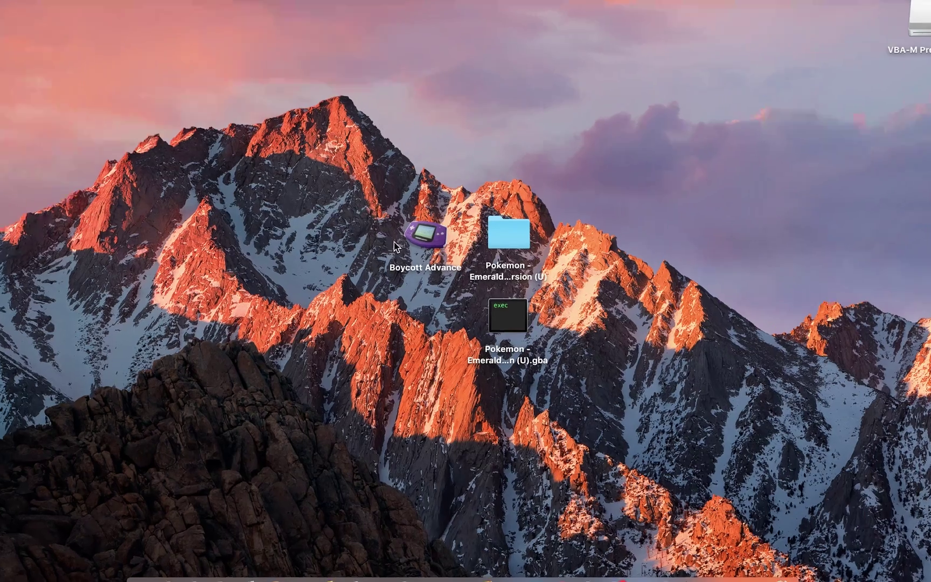
# Step: Launch Boycott Advance from the desktop and dismiss the unidentified-developer warning
pyautogui.click(419, 232)
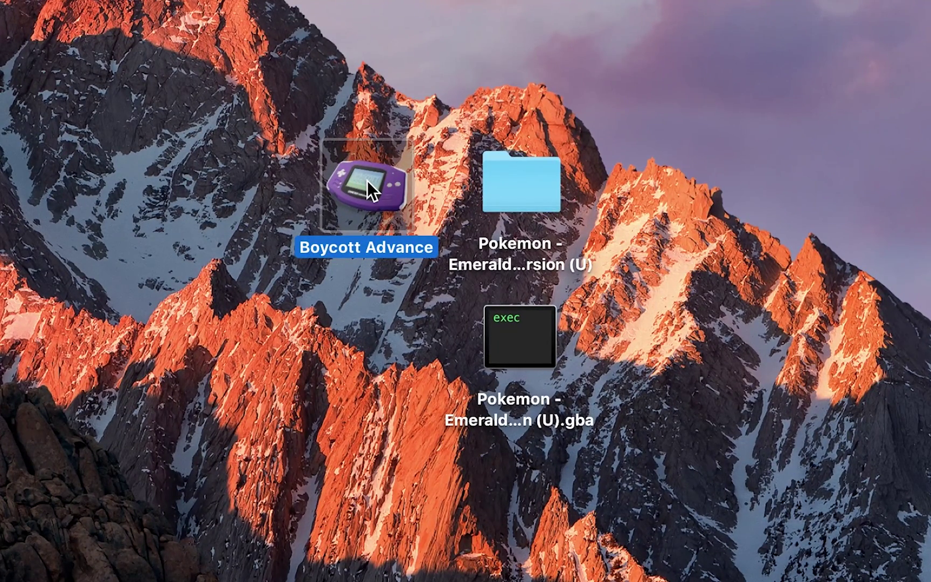
pyautogui.doubleClick(366, 181)
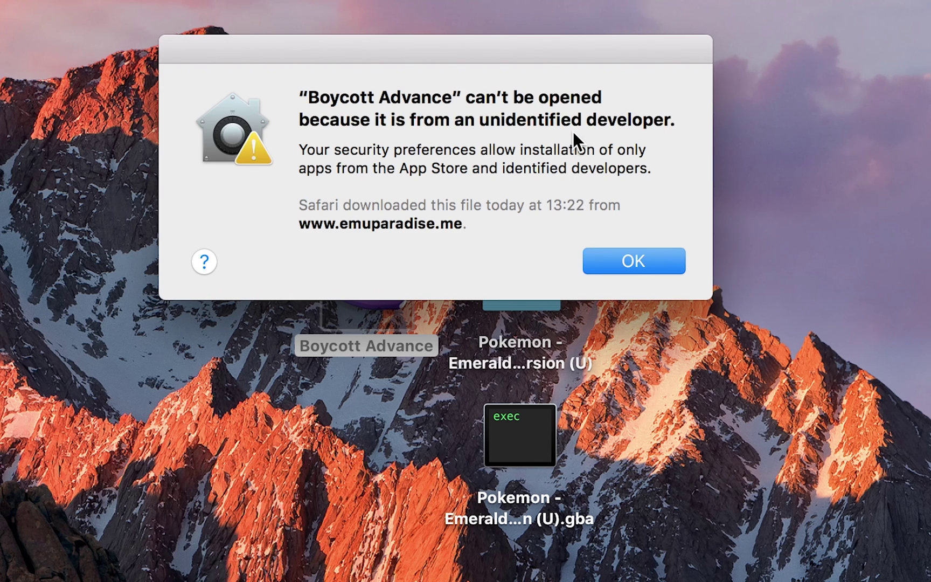
pyautogui.click(619, 273)
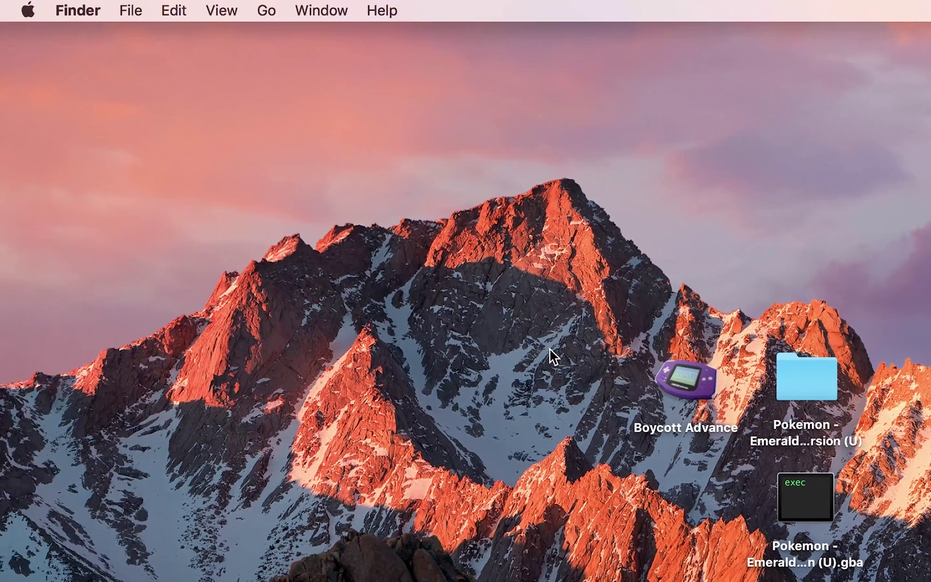
# Step: Open the Security & Privacy pane of System Preferences from the Apple menu
pyautogui.click(27, 9)
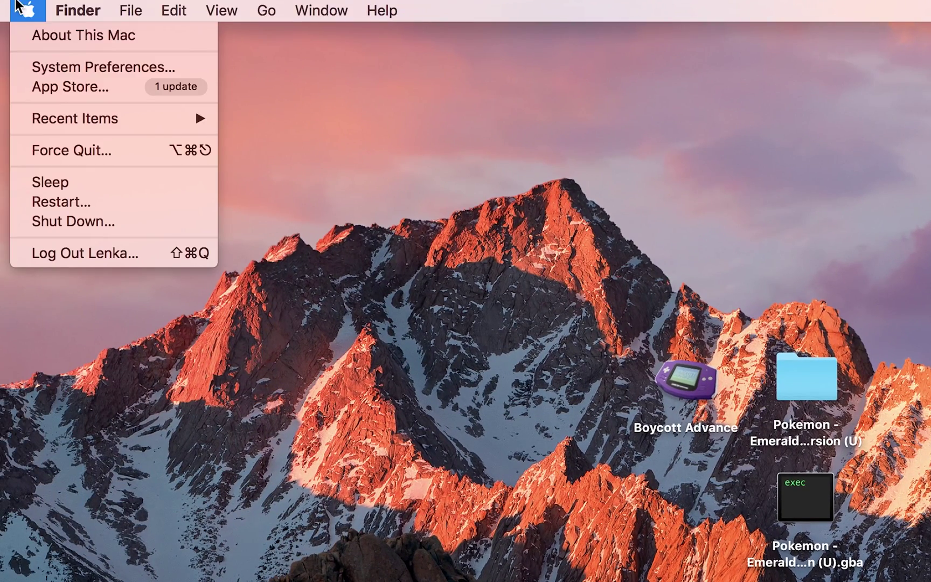
pyautogui.click(88, 68)
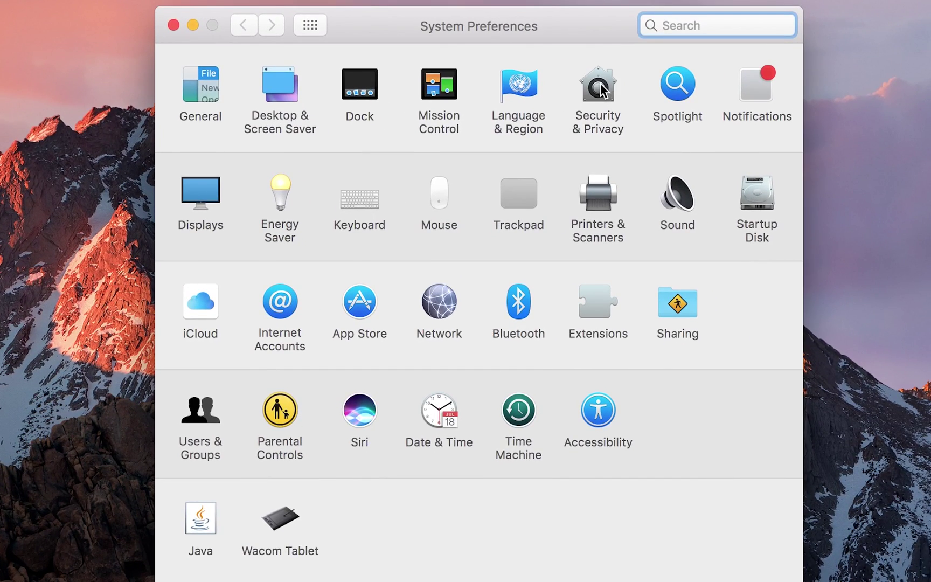
pyautogui.click(601, 81)
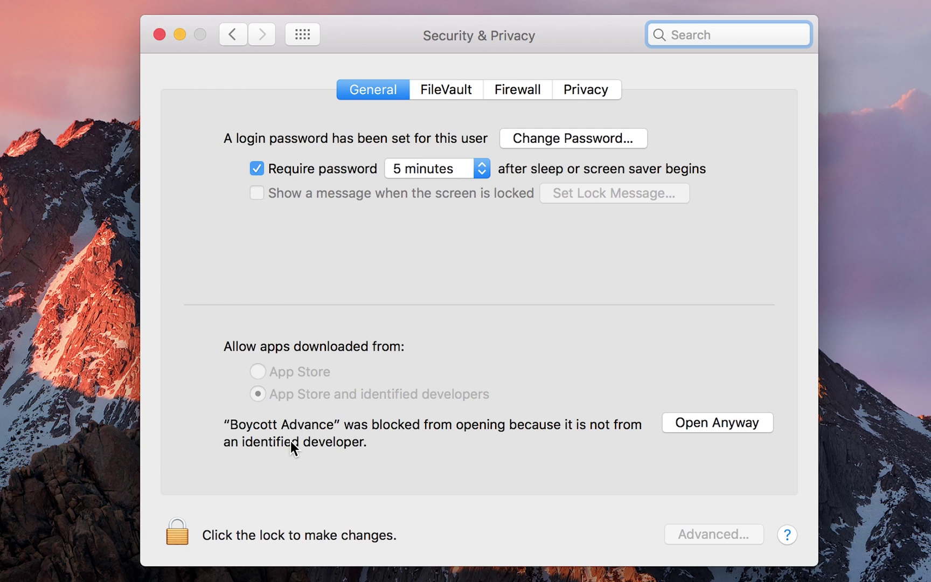
# Step: Choose Open Anyway for Boycott Advance and approve with the administrator name and password
pyautogui.click(698, 423)
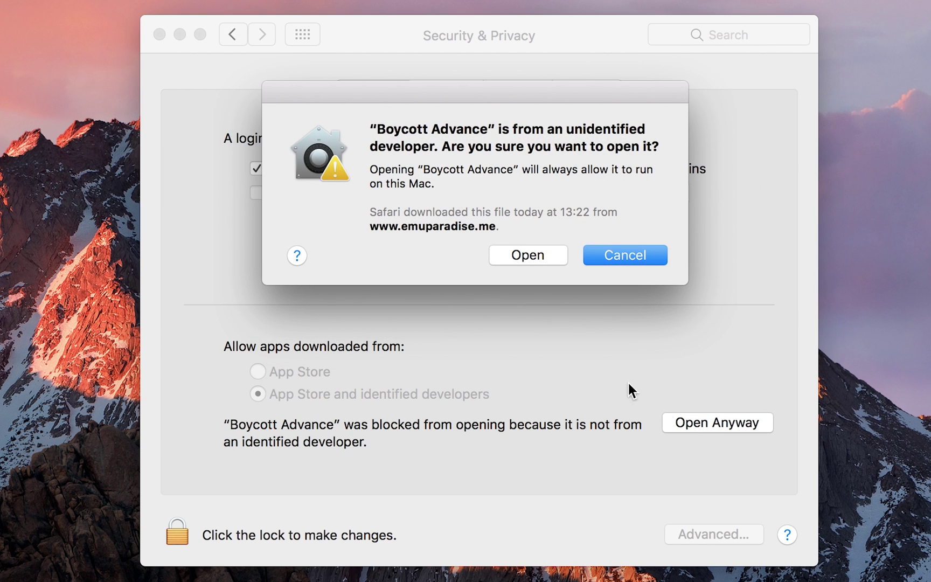
pyautogui.click(529, 256)
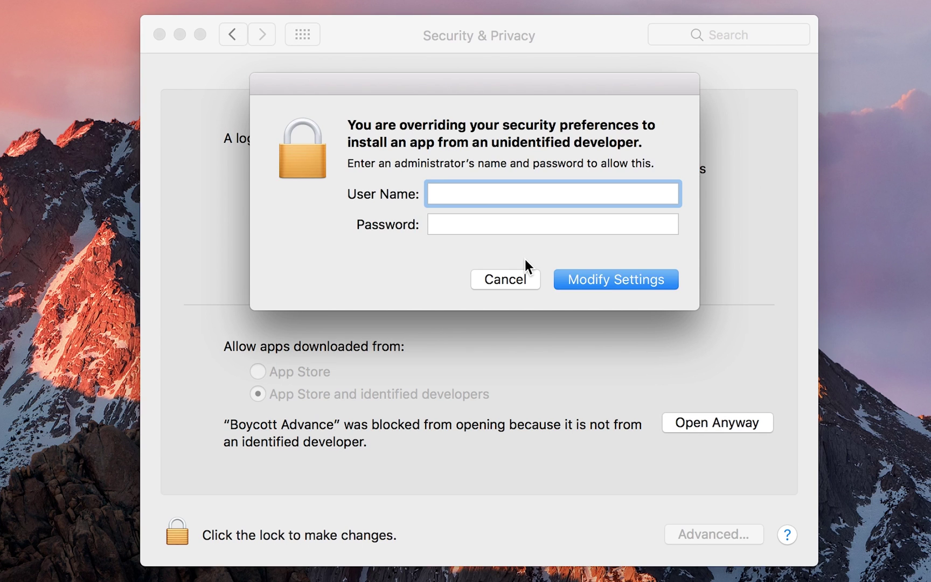
pyautogui.write('admin')
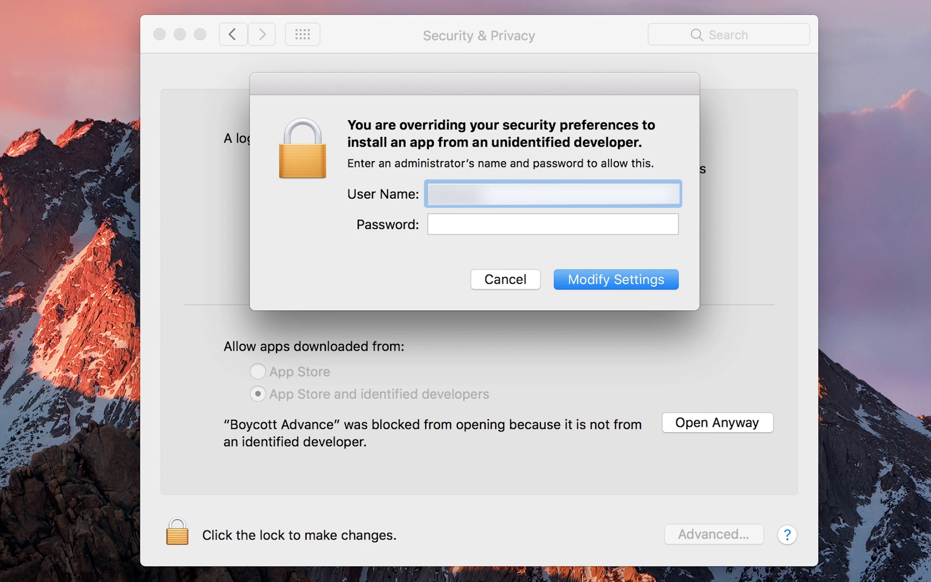
pyautogui.write('ministratorname')
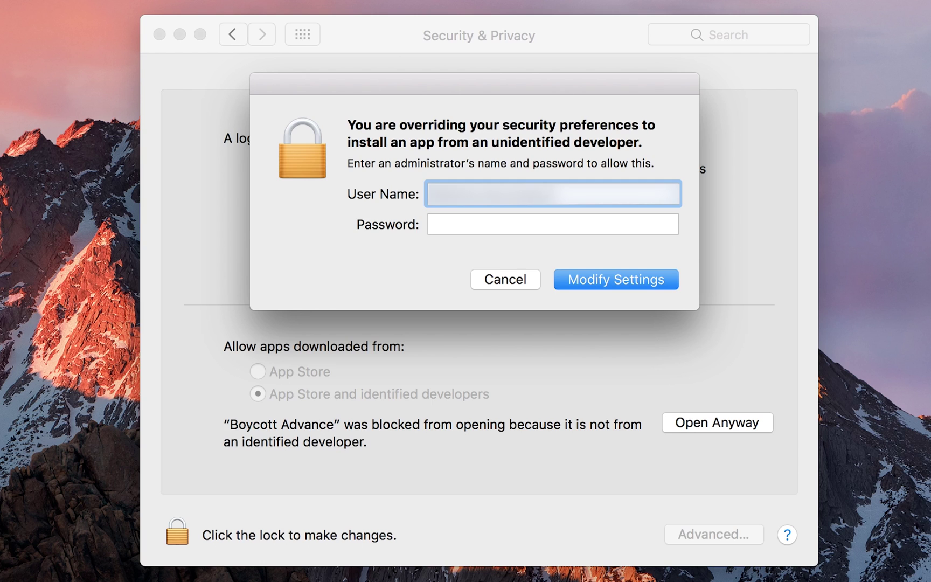
pyautogui.press('Tab')
pyautogui.write('p')
pyautogui.press('BackSpace')
pyautogui.write('password')
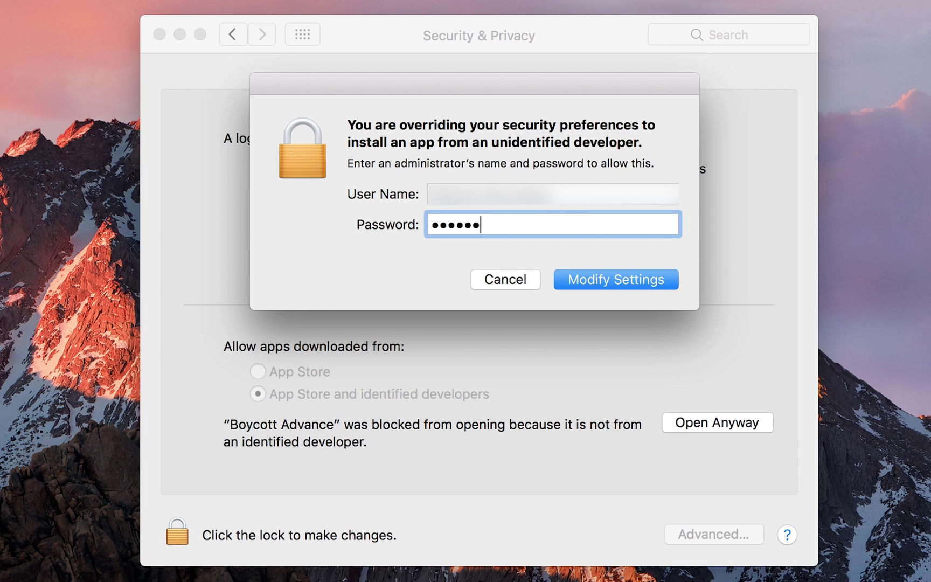
pyautogui.press('Return')
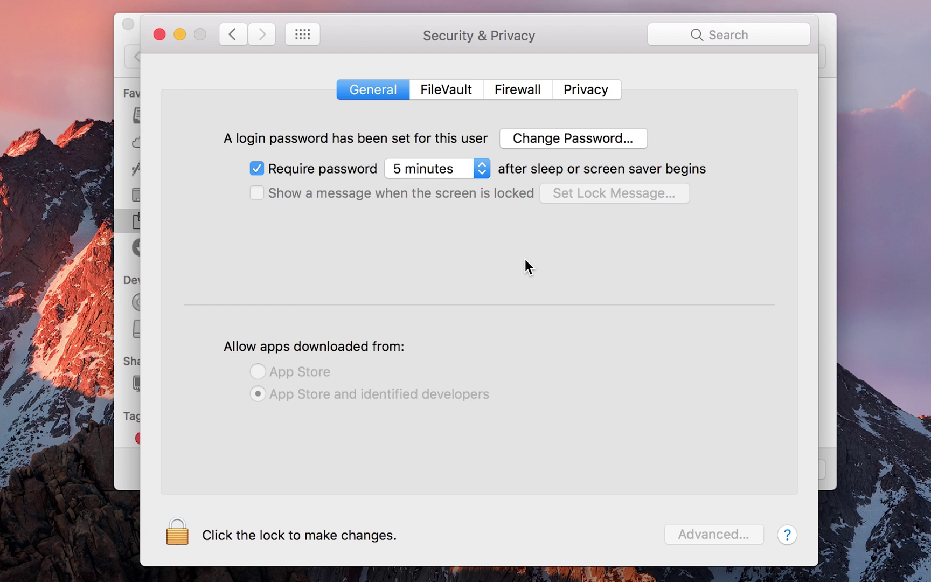
# Step: Open Pokemon - Emerald Version (U).gba from the Pokemon Emerald folder on the Desktop
pyautogui.click(176, 38)
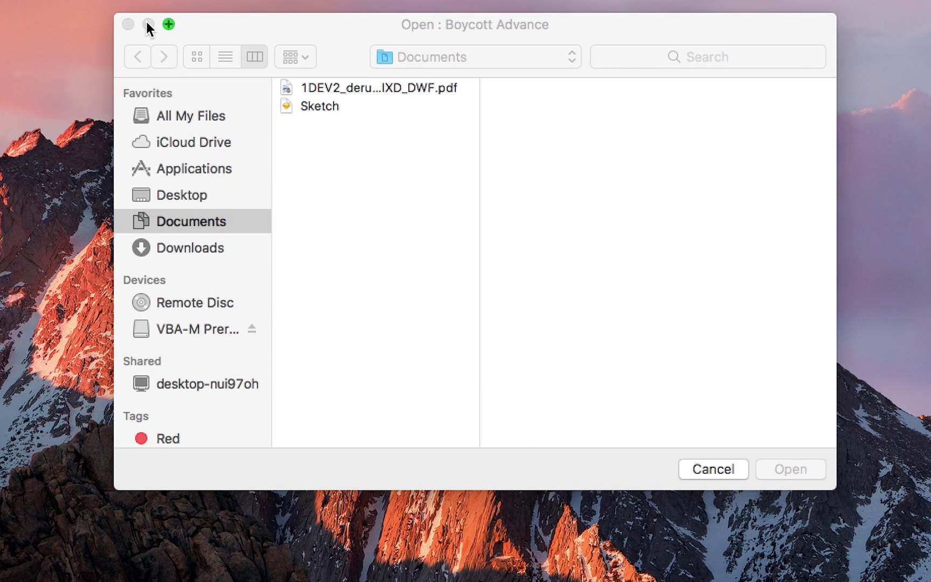
pyautogui.click(199, 193)
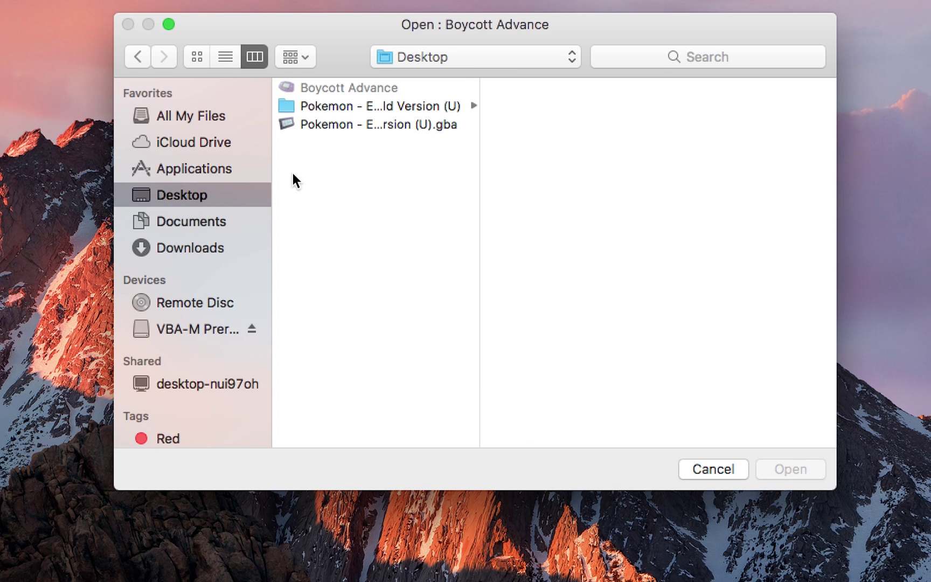
pyautogui.click(369, 130)
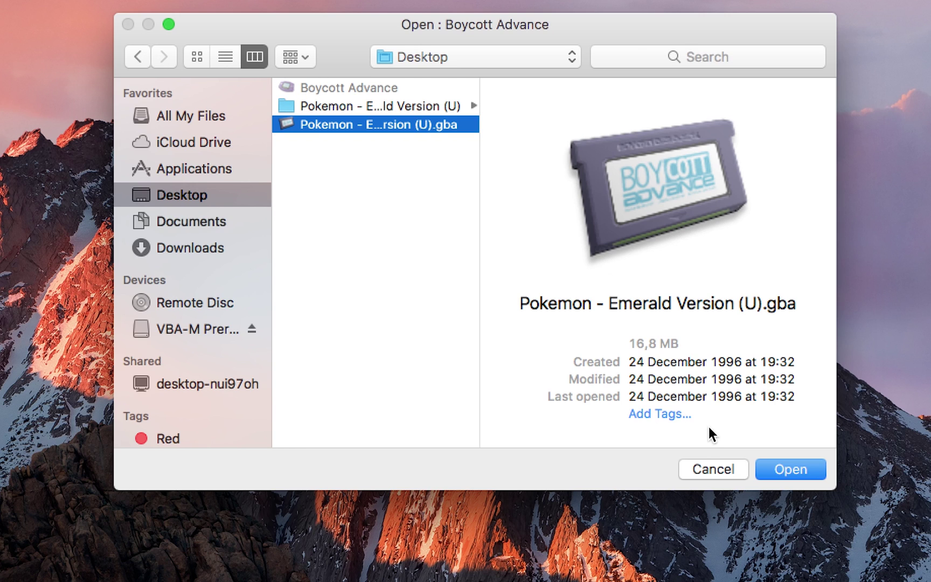
pyautogui.click(353, 107)
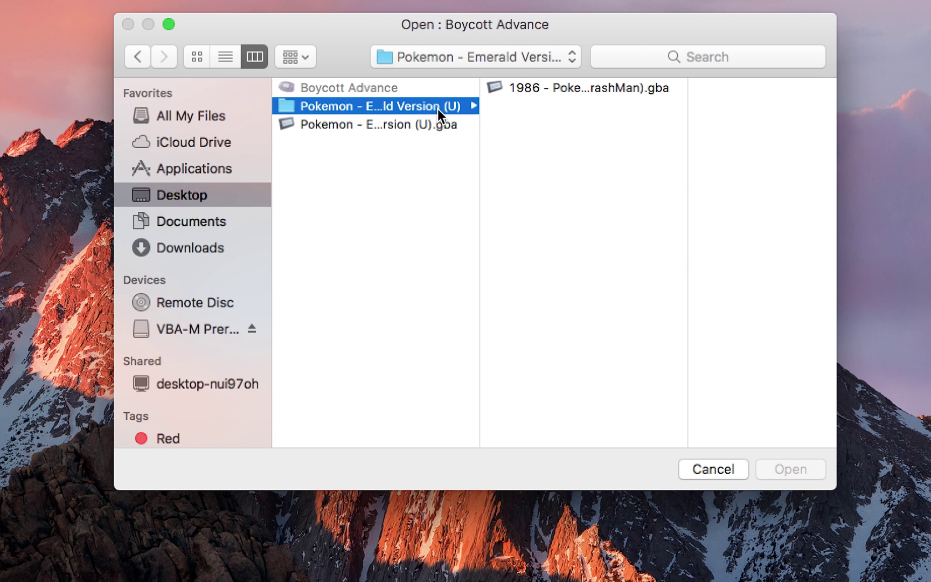
pyautogui.click(400, 124)
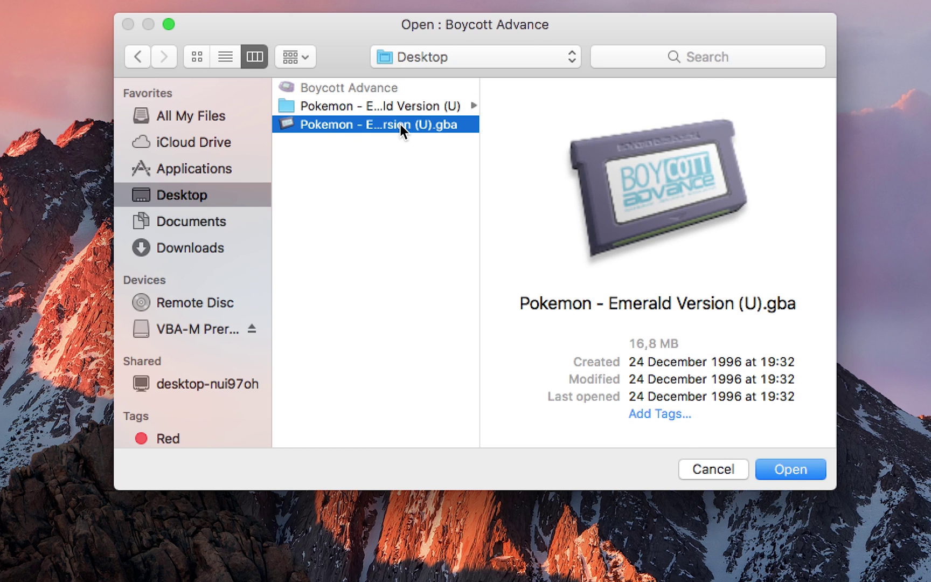
pyautogui.click(789, 471)
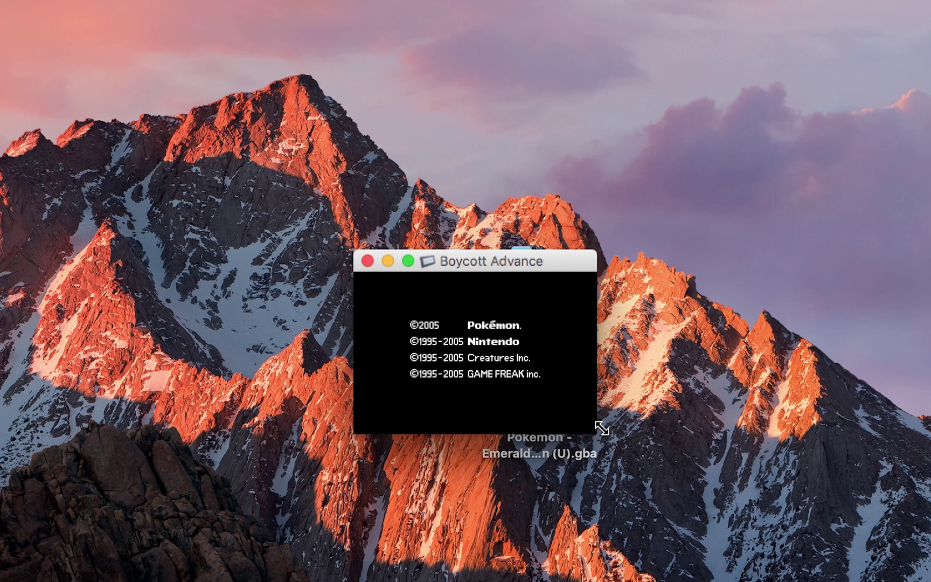
# Step: Enlarge the game window from its bottom-right corner and move it up and left
pyautogui.moveTo(602, 428); pyautogui.dragTo(916, 581)
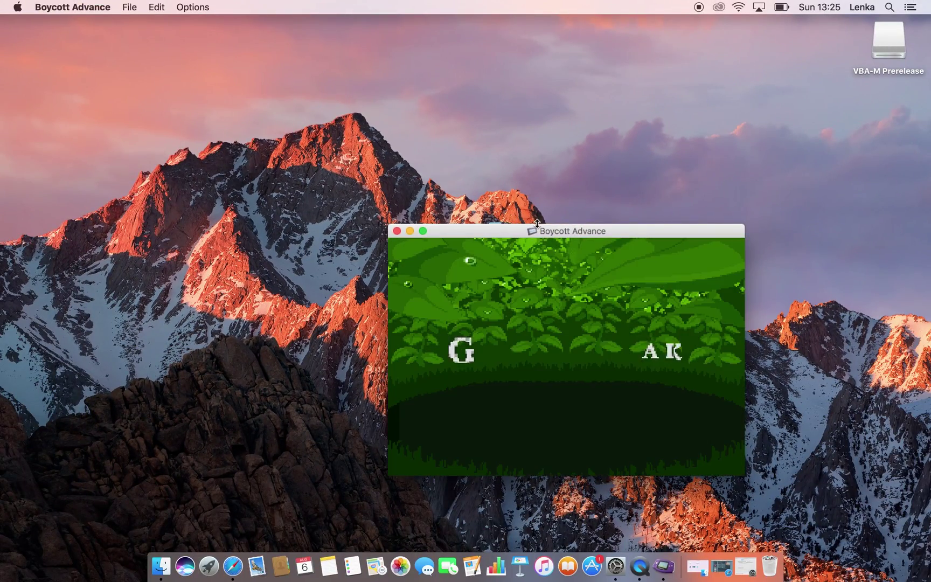
pyautogui.moveTo(541, 228); pyautogui.dragTo(417, 126)
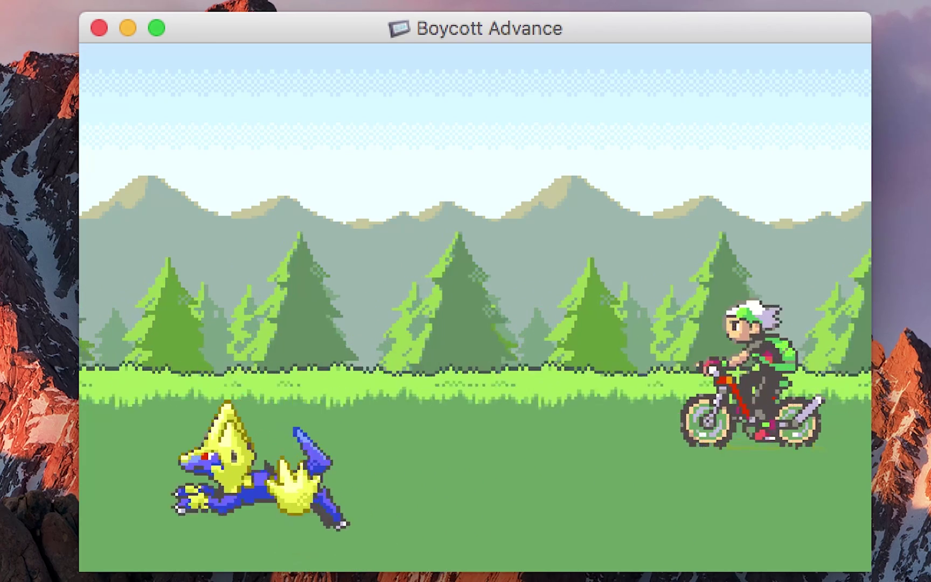
# Step: In Preferences' Video settings, keep frame rate at Automatic and enable Display Frame Rate
pyautogui.click(277, 3)
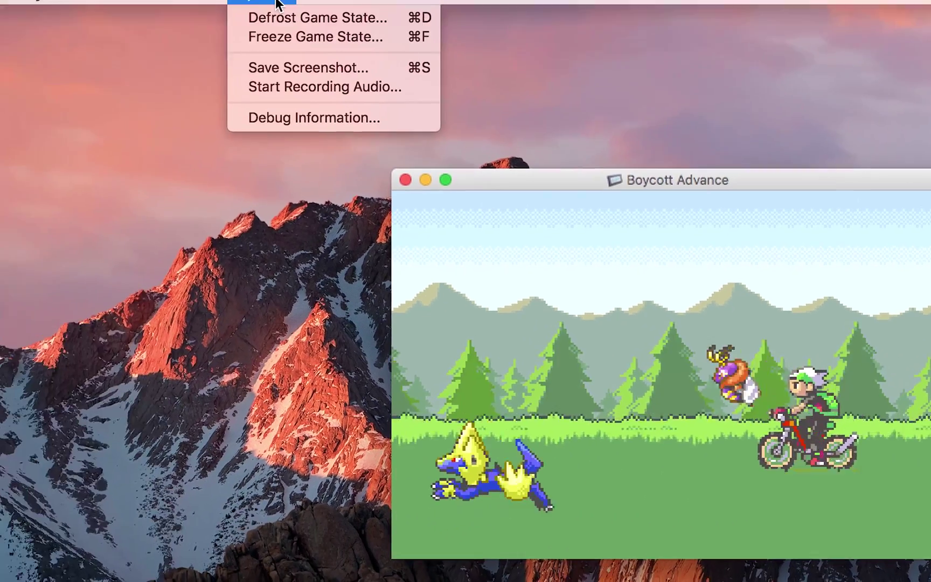
pyautogui.moveTo(86, 1)
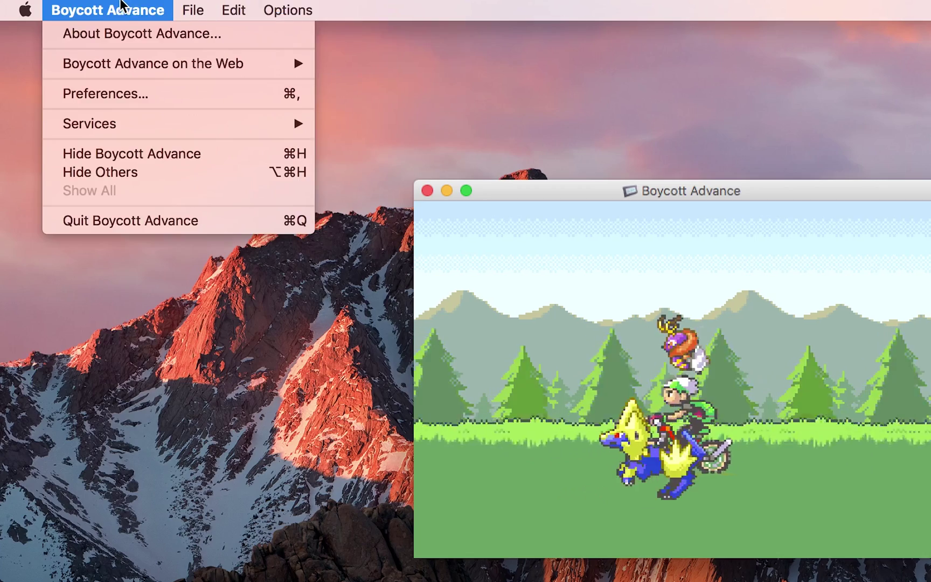
pyautogui.click(135, 92)
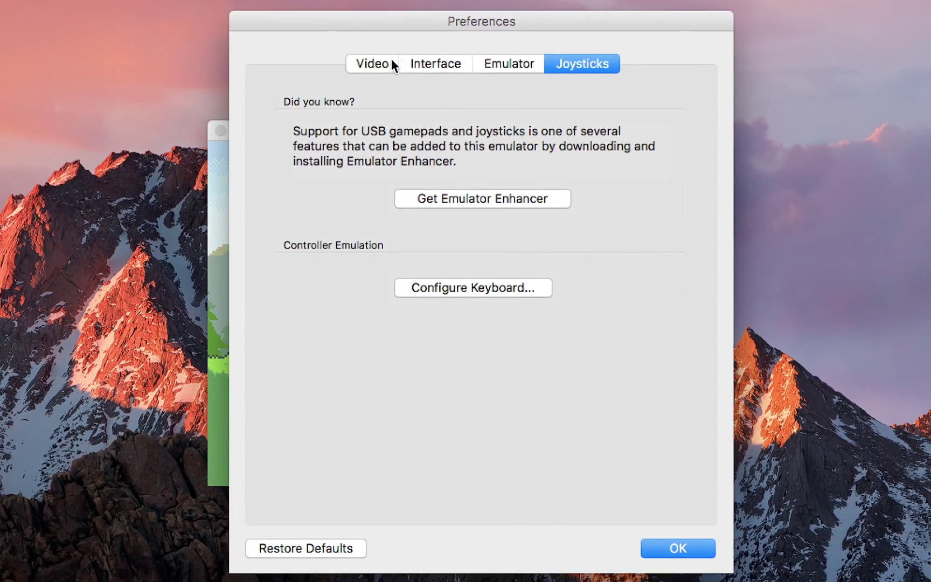
pyautogui.click(369, 64)
pyautogui.click(453, 132)
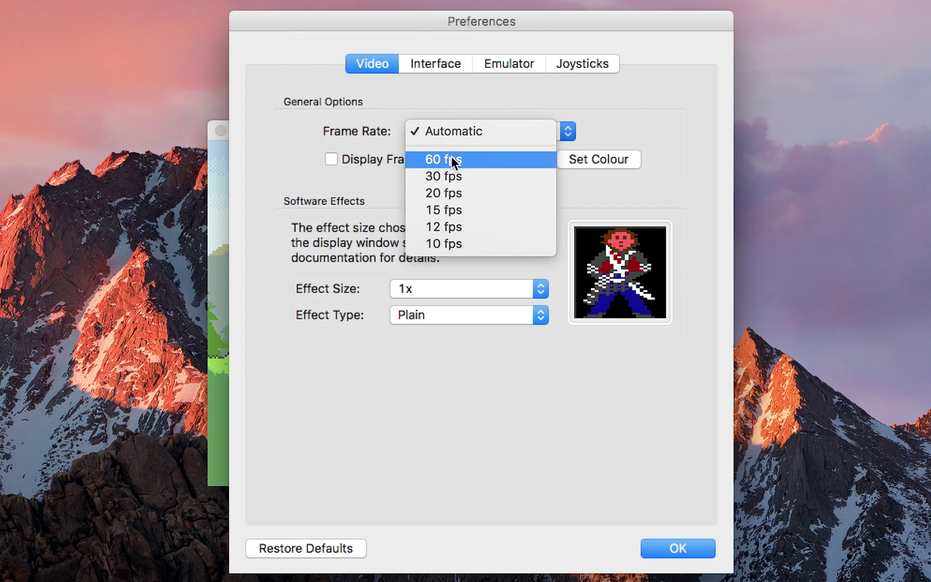
pyautogui.click(513, 98)
pyautogui.click(405, 161)
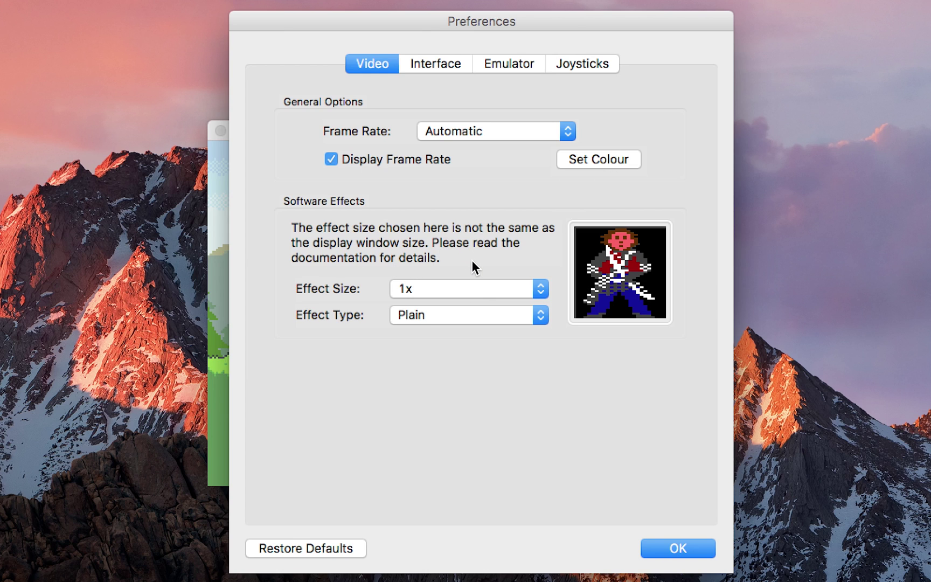
# Step: Look through the Interface and Emulator settings, ending on the Joysticks section
pyautogui.click(430, 65)
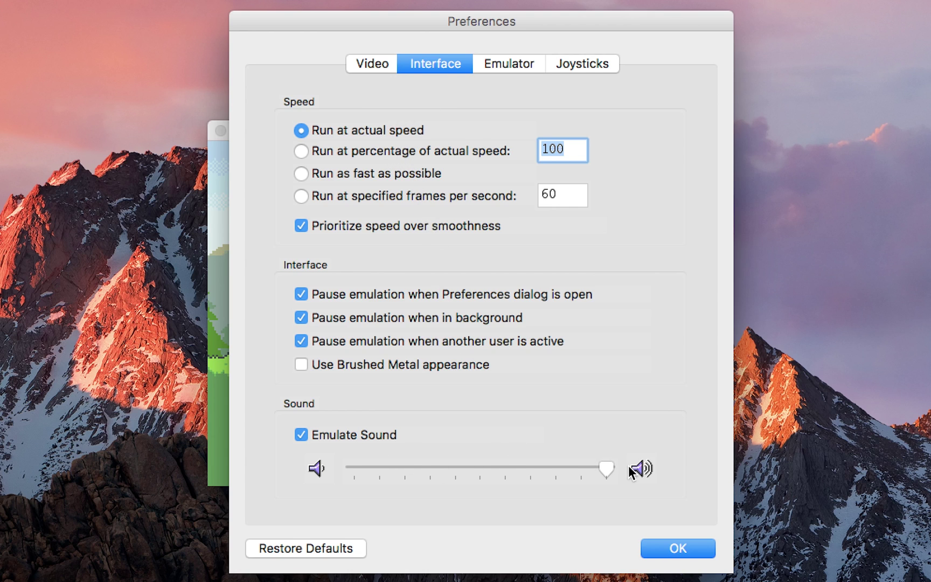
pyautogui.click(511, 65)
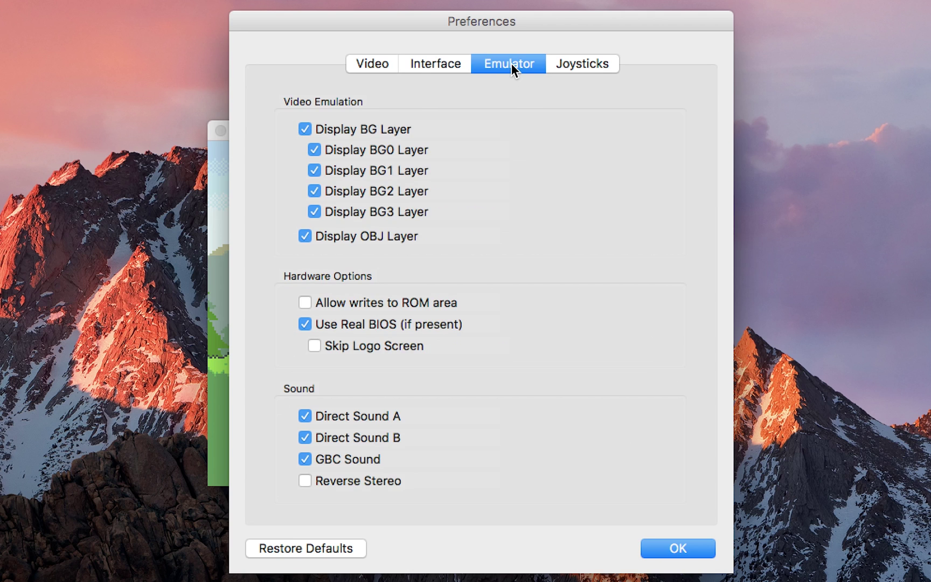
pyautogui.click(568, 64)
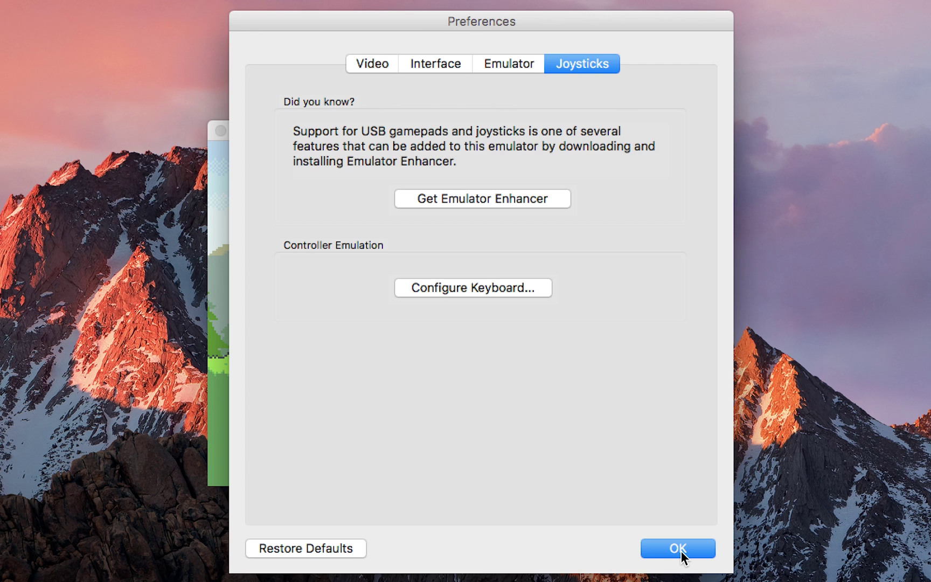
# Step: Remap the keyboard layout: fast-forward off T, up to a letter, A to C, down to B, right to N
pyautogui.click(485, 294)
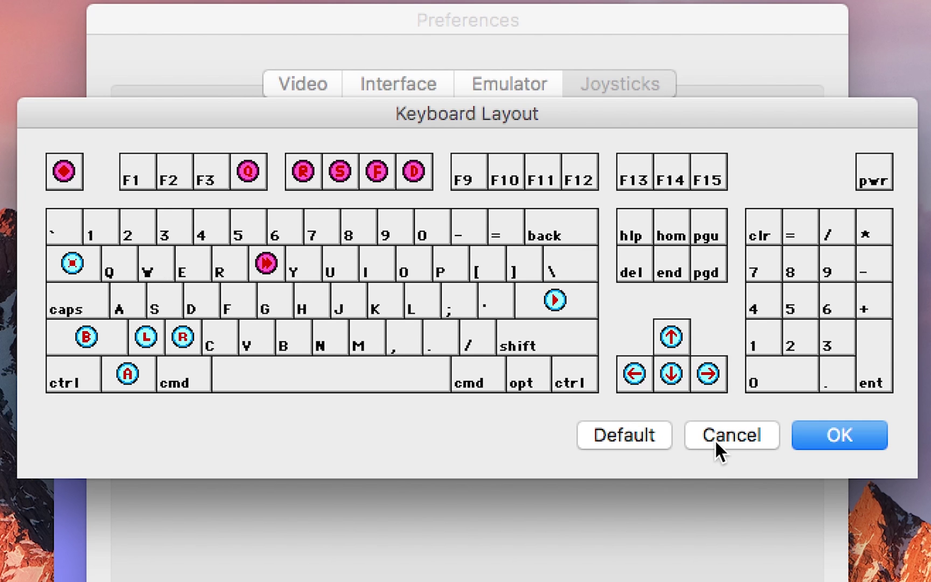
pyautogui.moveTo(243, 257); pyautogui.dragTo(304, 262)
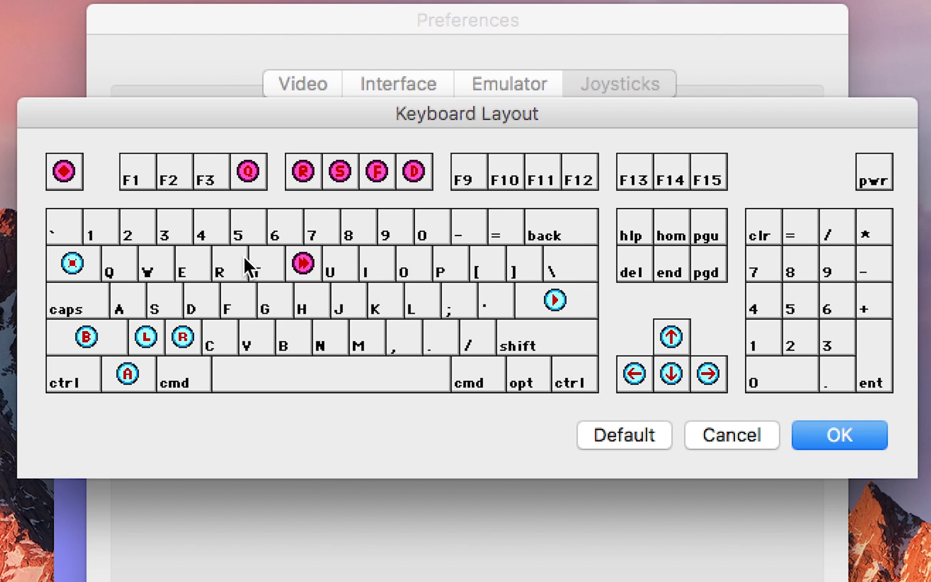
pyautogui.moveTo(671, 345)
pyautogui.mouseDown()
pyautogui.moveTo(669, 315)
pyautogui.moveTo(670, 336)
pyautogui.moveTo(56, 354)
pyautogui.moveTo(131, 309)
pyautogui.moveTo(217, 333)
pyautogui.moveTo(263, 313)
pyautogui.moveTo(599, 345)
pyautogui.moveTo(676, 337)
pyautogui.mouseUp()
pyautogui.moveTo(129, 369); pyautogui.dragTo(207, 333)
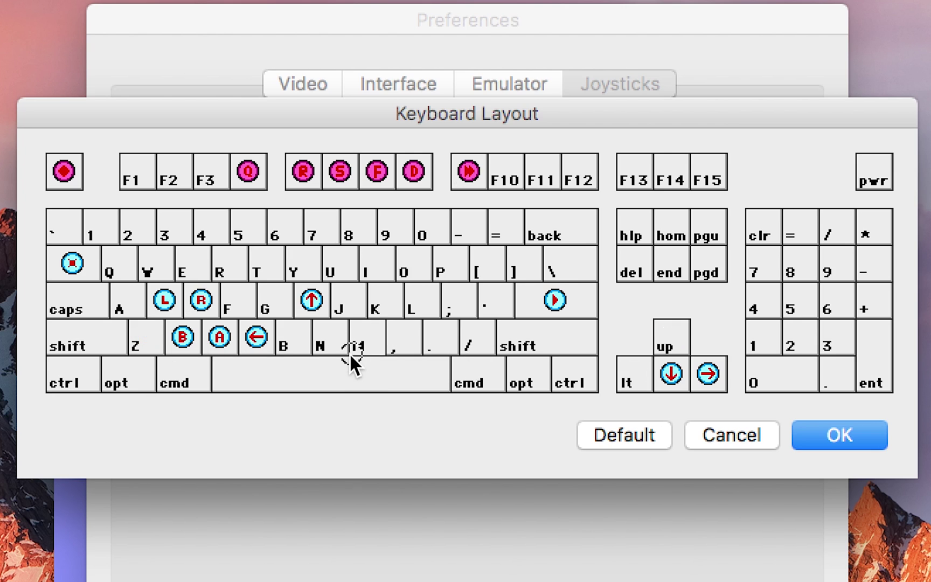
pyautogui.moveTo(349, 353); pyautogui.dragTo(287, 336)
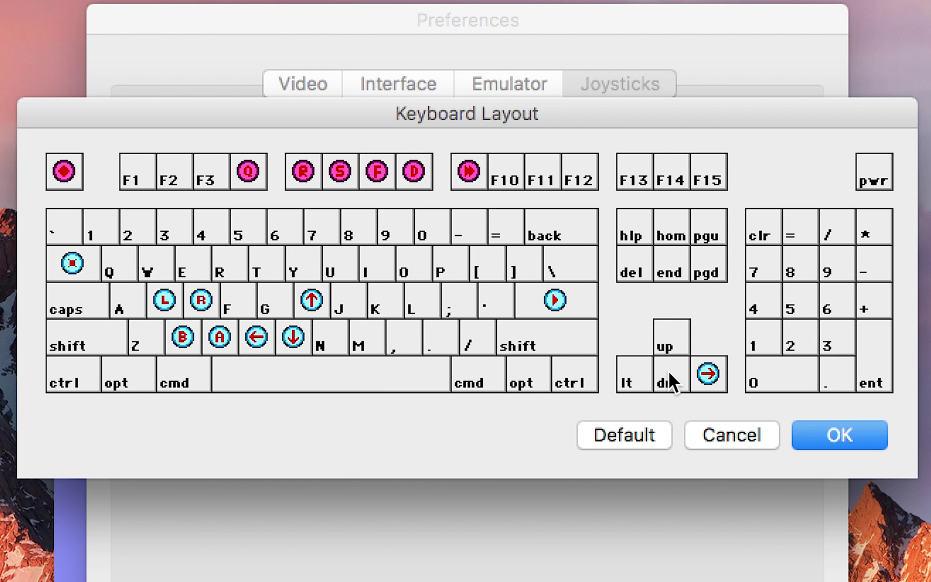
pyautogui.moveTo(708, 373); pyautogui.dragTo(333, 340)
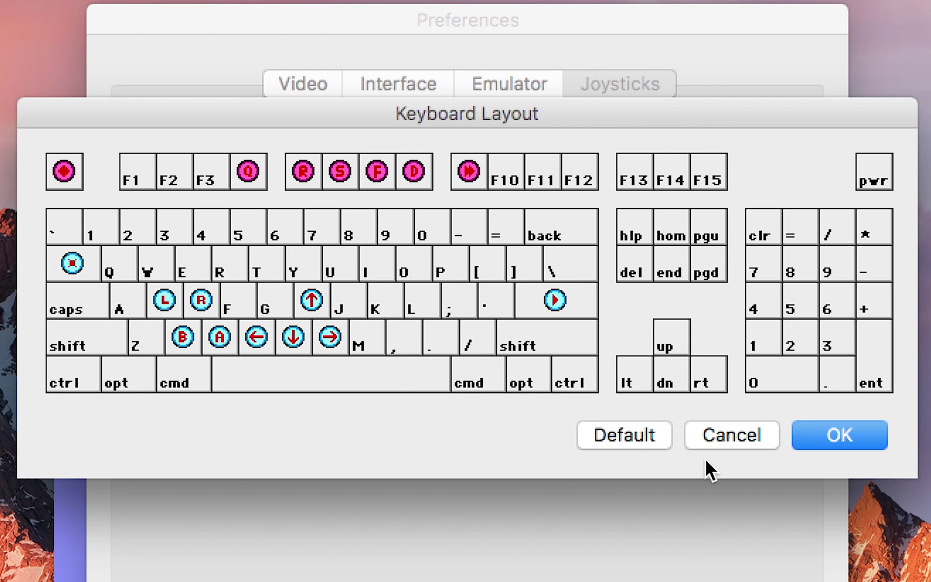
pyautogui.click(839, 436)
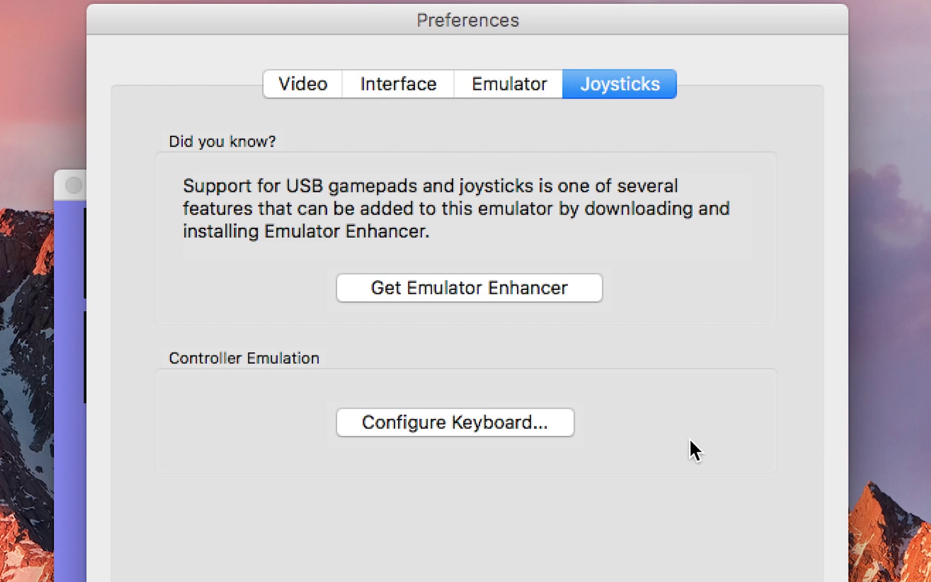
# Step: Close Preferences with Cmd+W, then press Z to get past Pokémon Emerald's title screen
pyautogui.press('cmd+w')
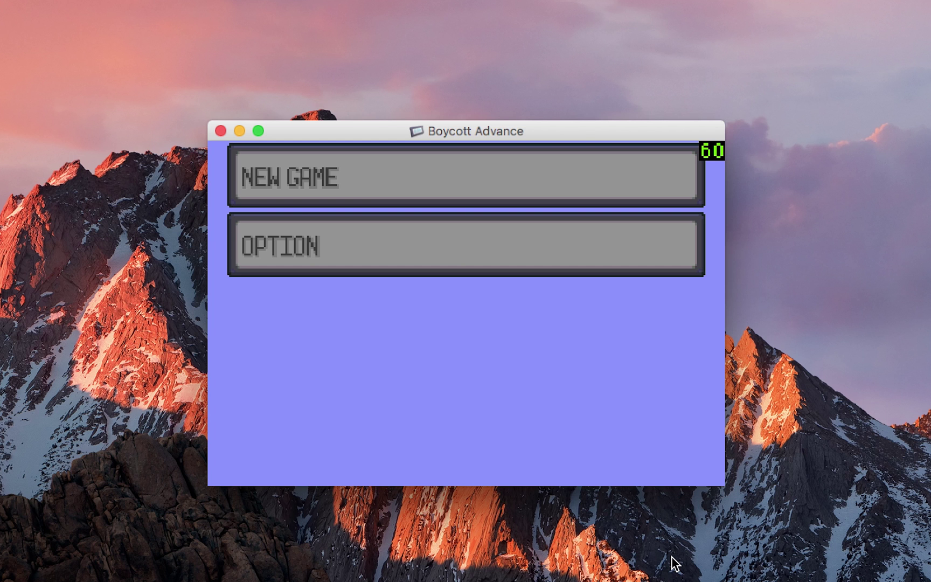
pyautogui.press('z')
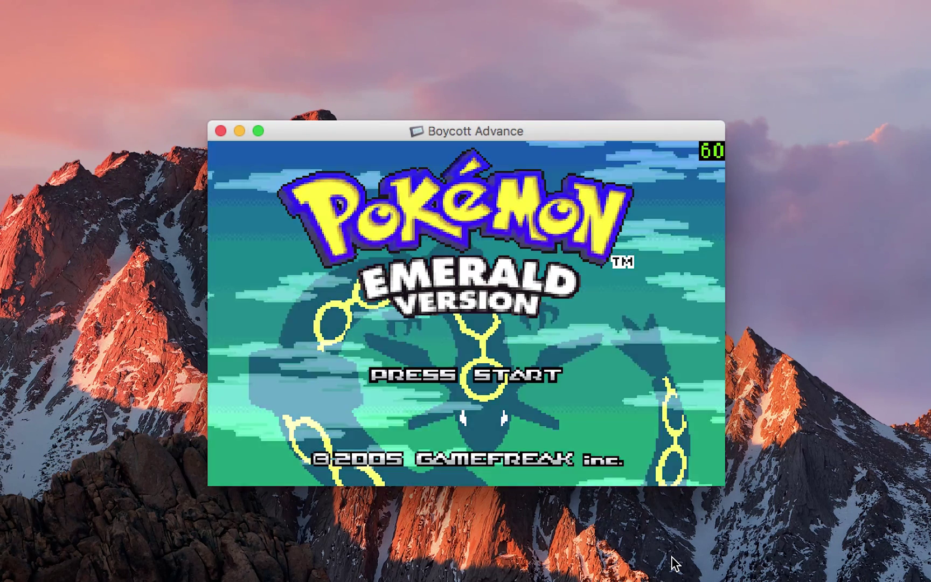
pyautogui.press('z')
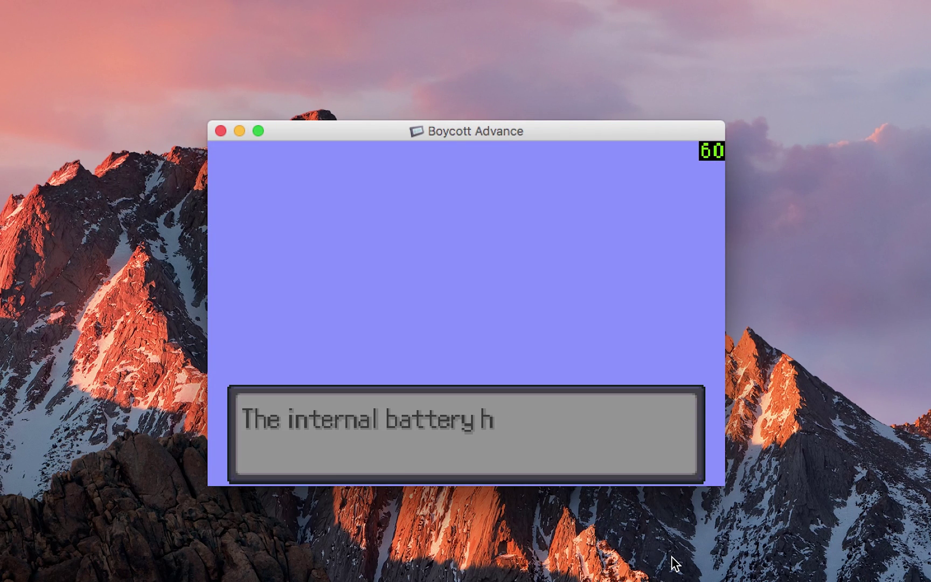